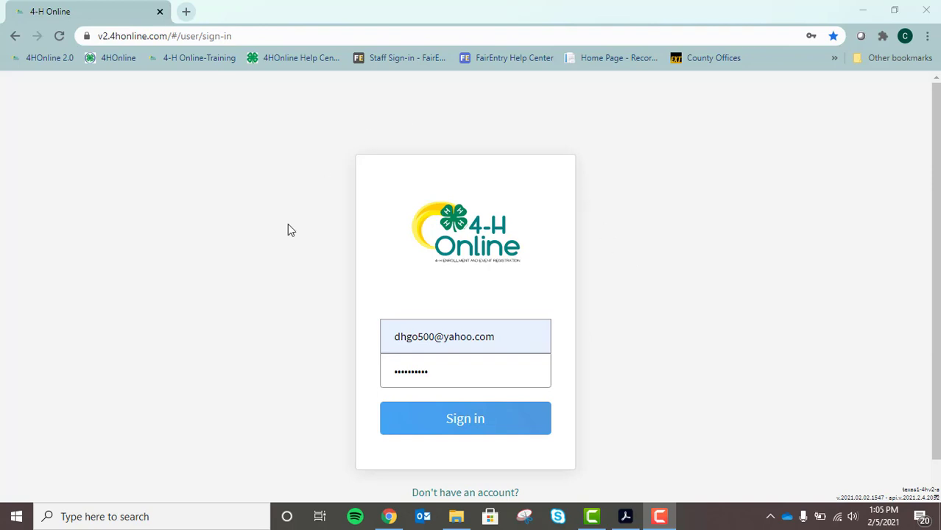
# Sign in, open the club member's record from the Member List, and view their Animals page.
pyautogui.click(478, 429)
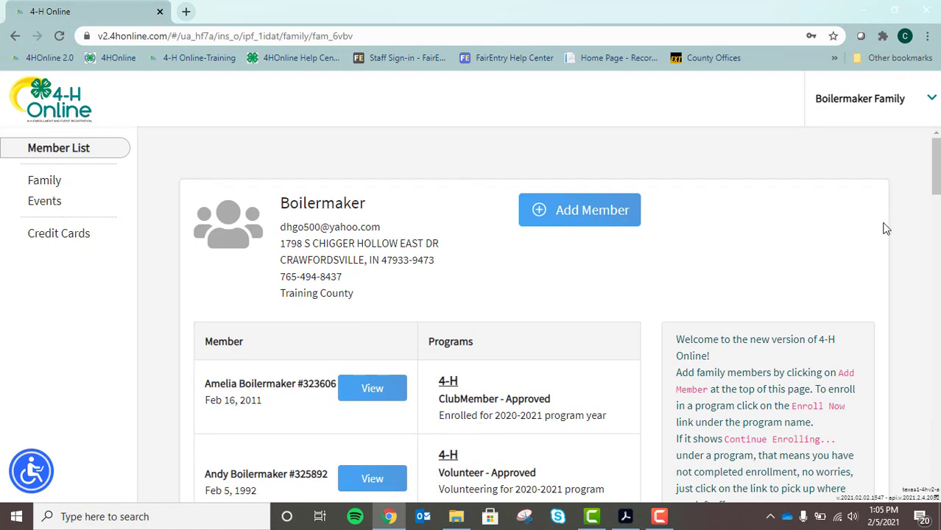
pyautogui.moveTo(937, 170); pyautogui.dragTo(926, 343)
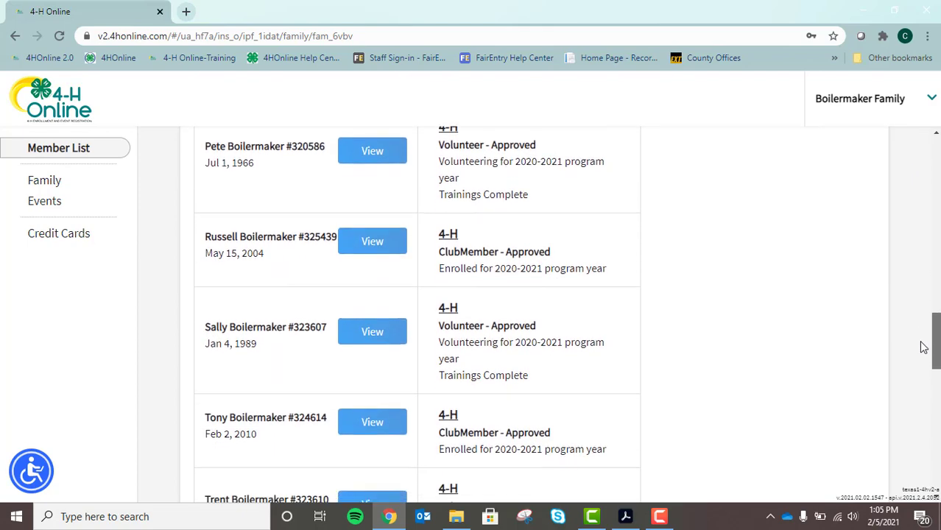
pyautogui.click(378, 236)
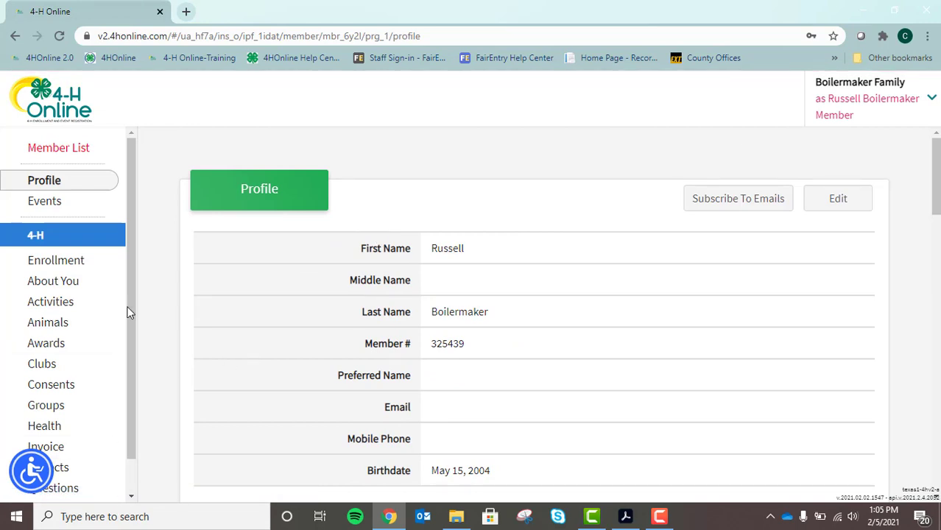
pyautogui.click(73, 327)
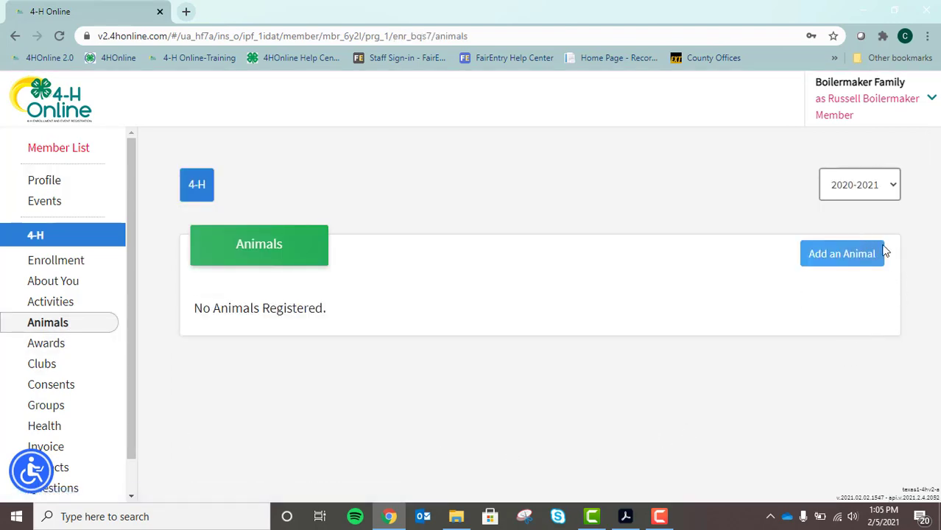
# Add a brand-new animal of type Sheep with tag 55643 and save it.
pyautogui.click(845, 268)
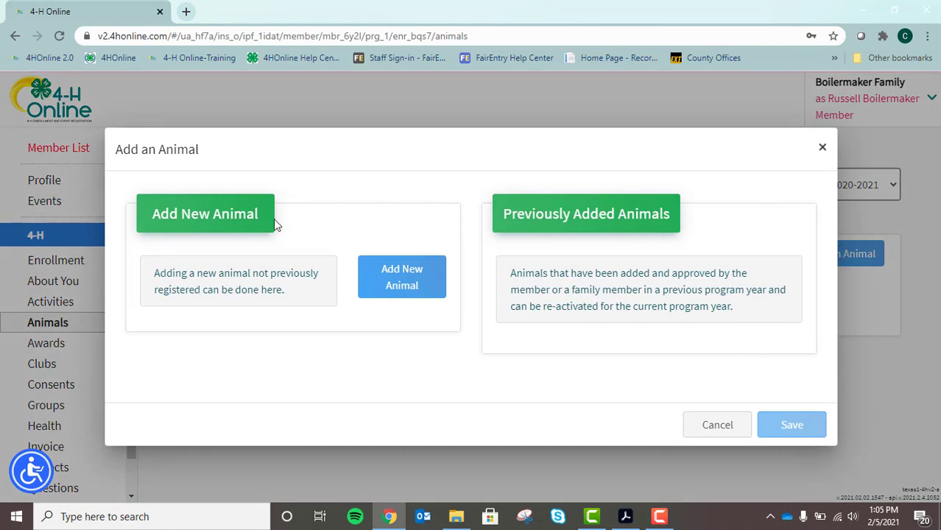
pyautogui.click(411, 277)
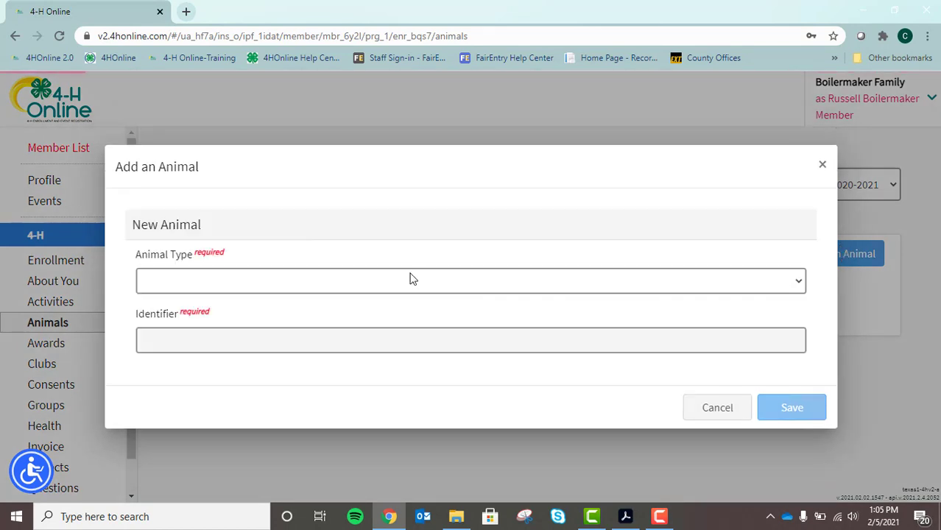
pyautogui.click(249, 289)
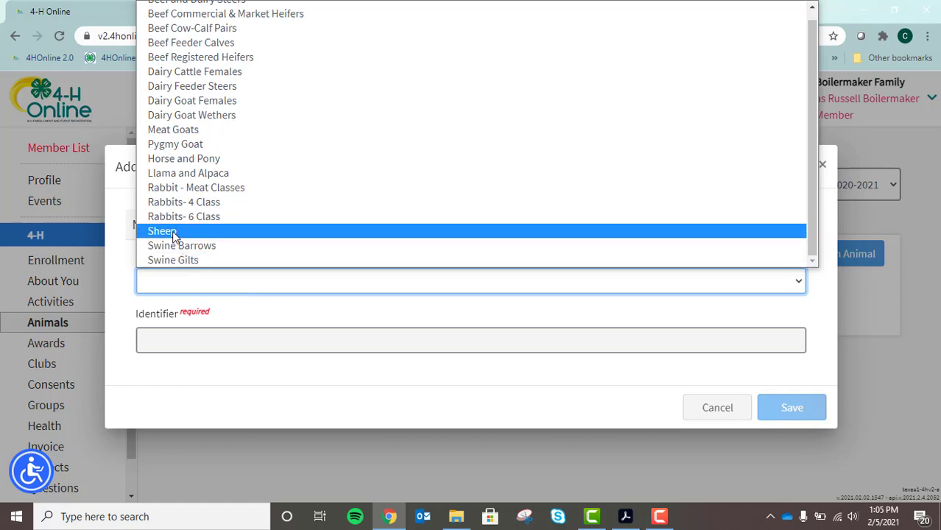
pyautogui.click(173, 232)
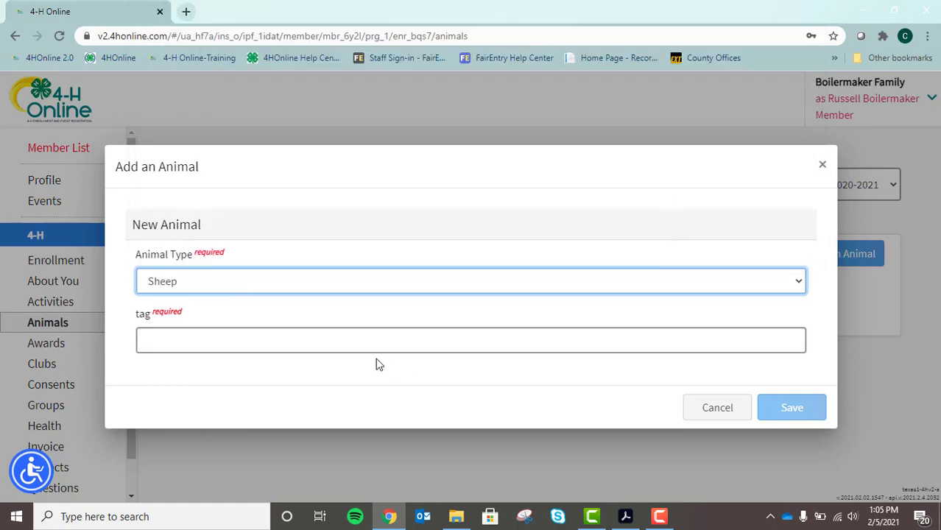
pyautogui.click(165, 345)
pyautogui.write('55643')
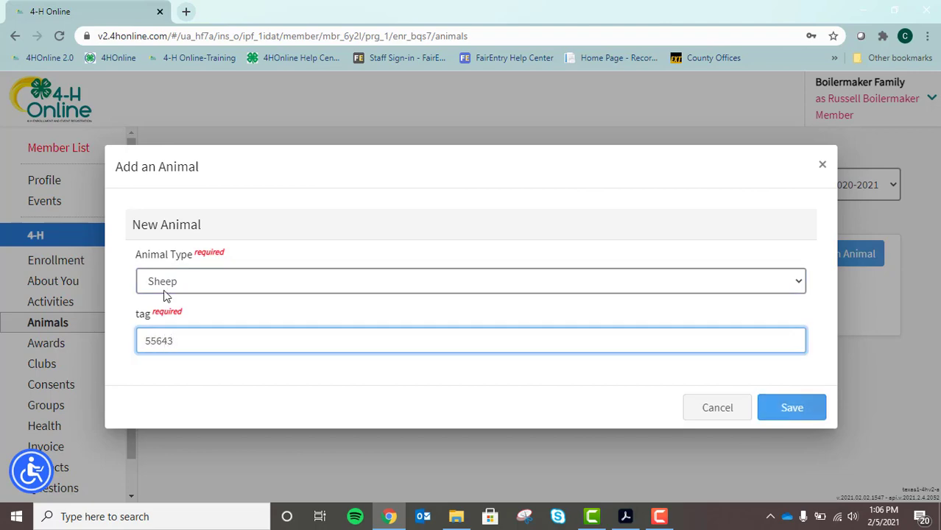
pyautogui.click(814, 410)
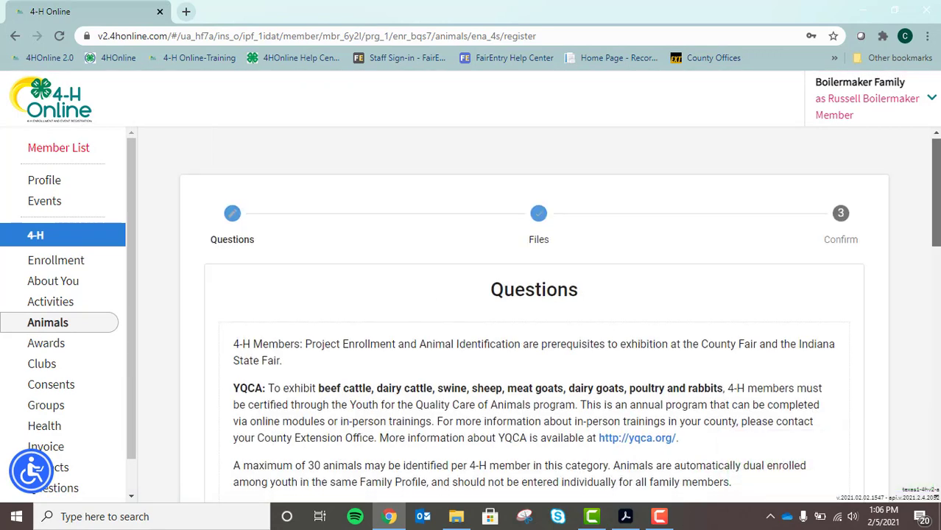
# Show the sheep's registration questions and return to the Animal section's weight and birthdate fields.
pyautogui.scroll(-3, 533, 309)
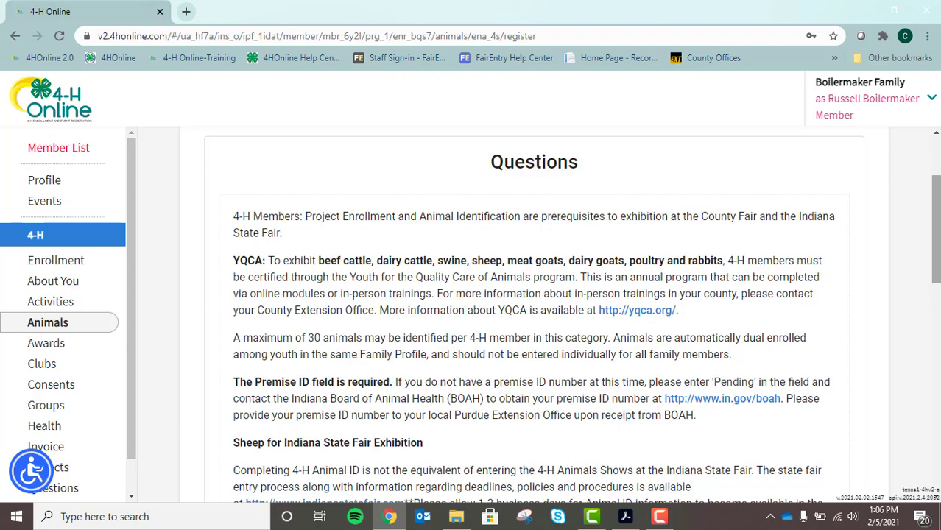
pyautogui.moveTo(937, 225); pyautogui.dragTo(937, 425)
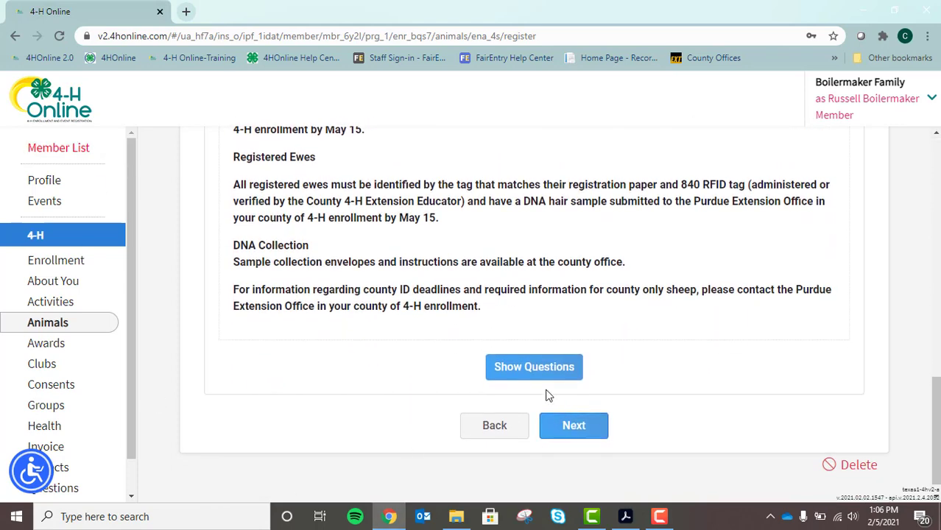
pyautogui.click(536, 367)
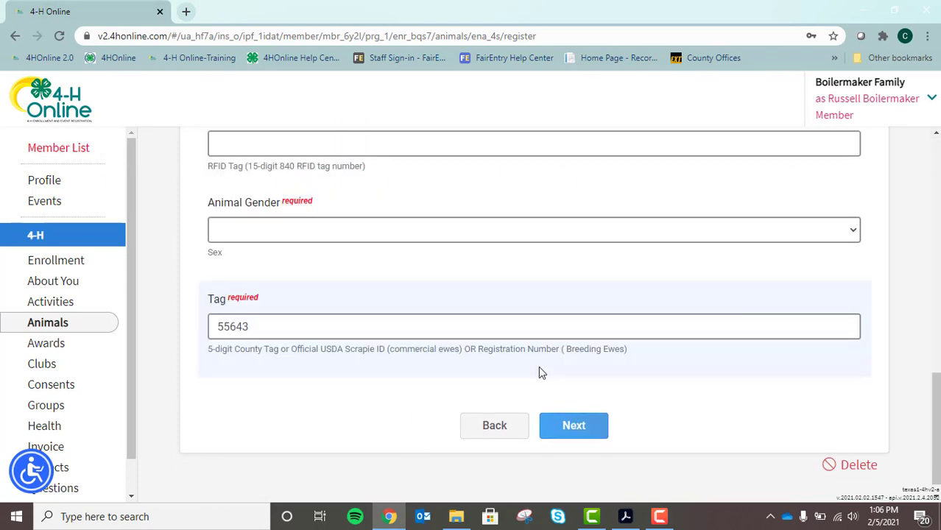
pyautogui.moveTo(938, 420); pyautogui.dragTo(918, 209)
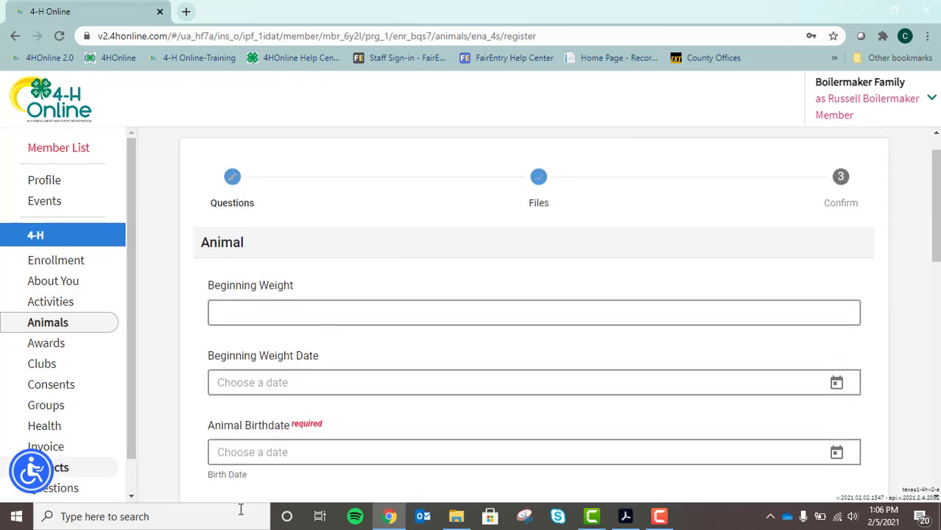
# Start on Beginning Weight and set the Animal Birthdate to 1/6/2020.
pyautogui.click(364, 317)
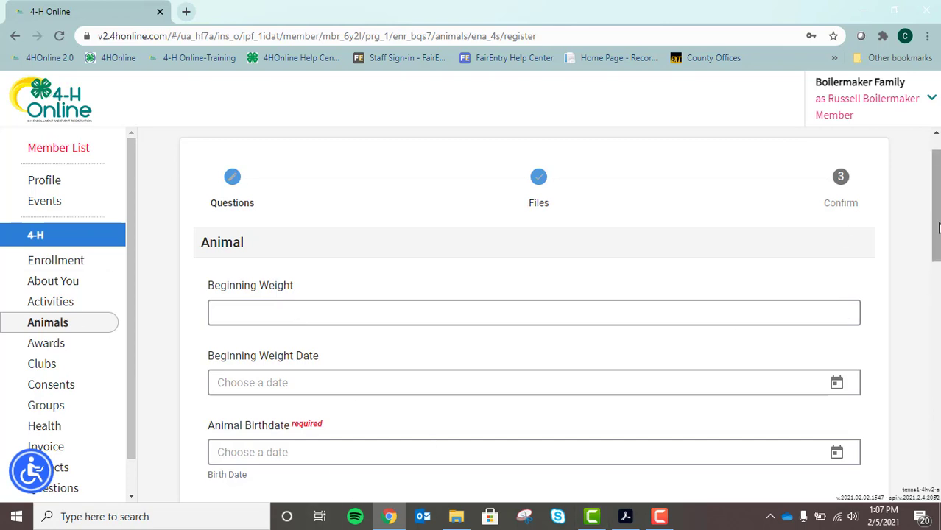
pyautogui.scroll(-2, 938, 229)
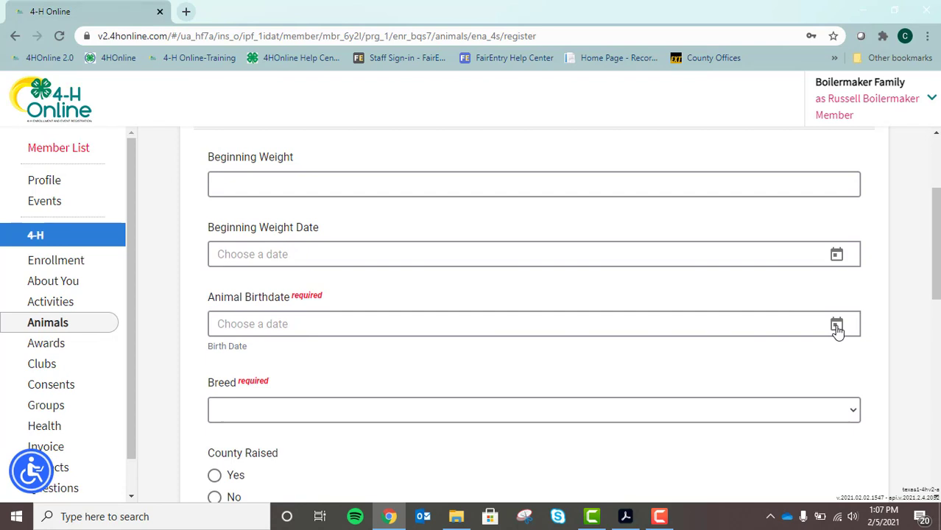
pyautogui.click(837, 326)
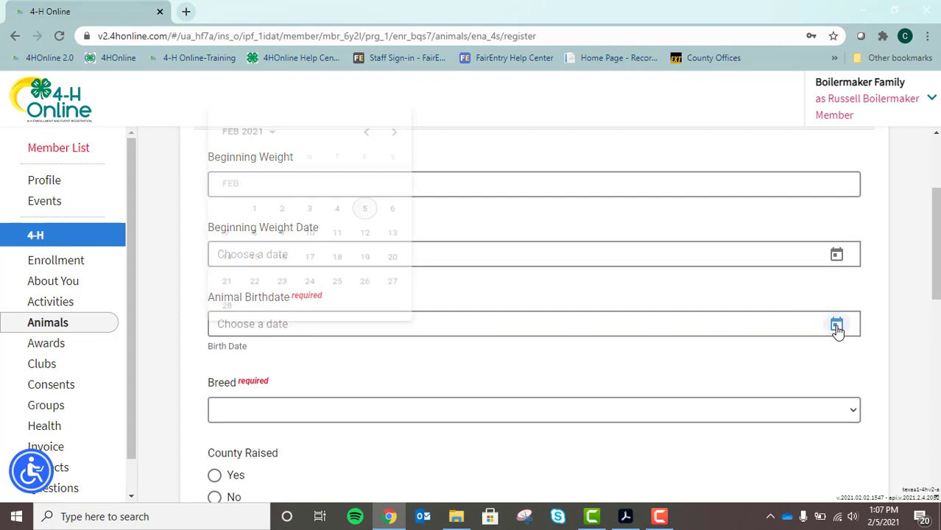
pyautogui.click(258, 109)
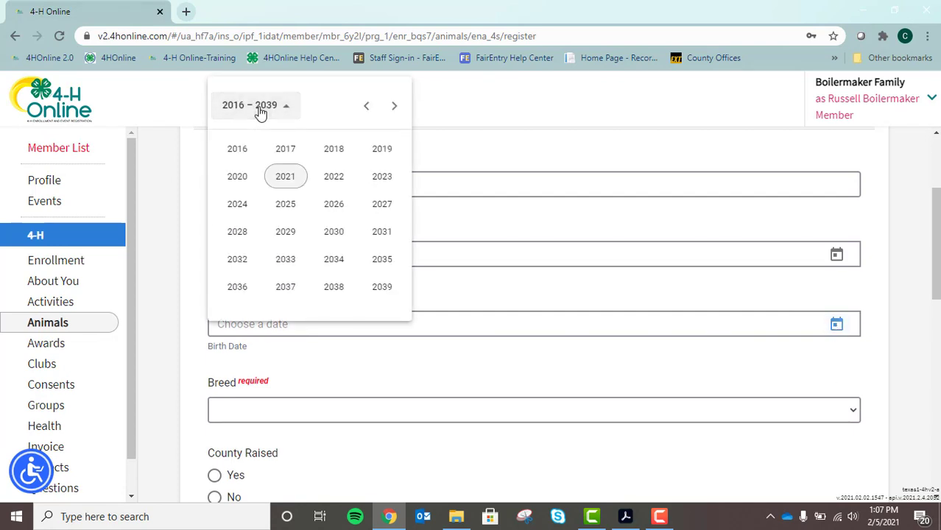
pyautogui.click(234, 179)
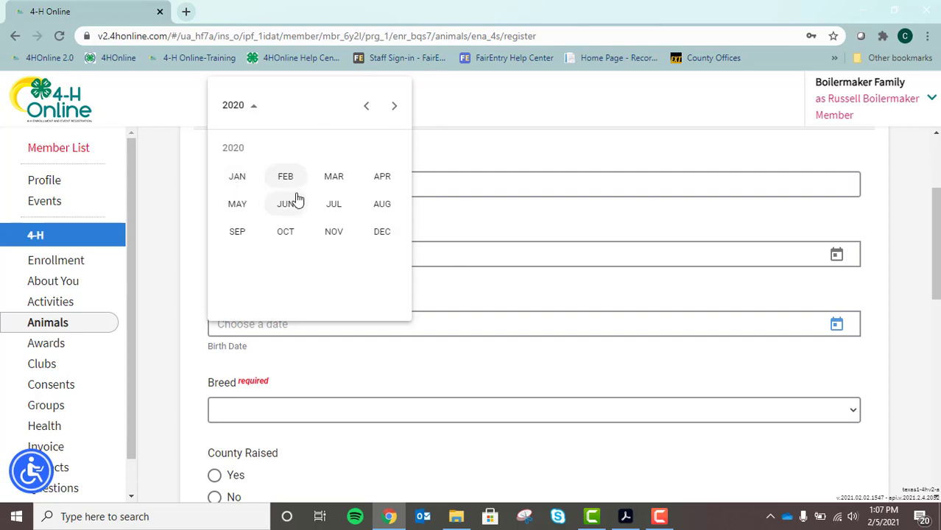
pyautogui.click(243, 181)
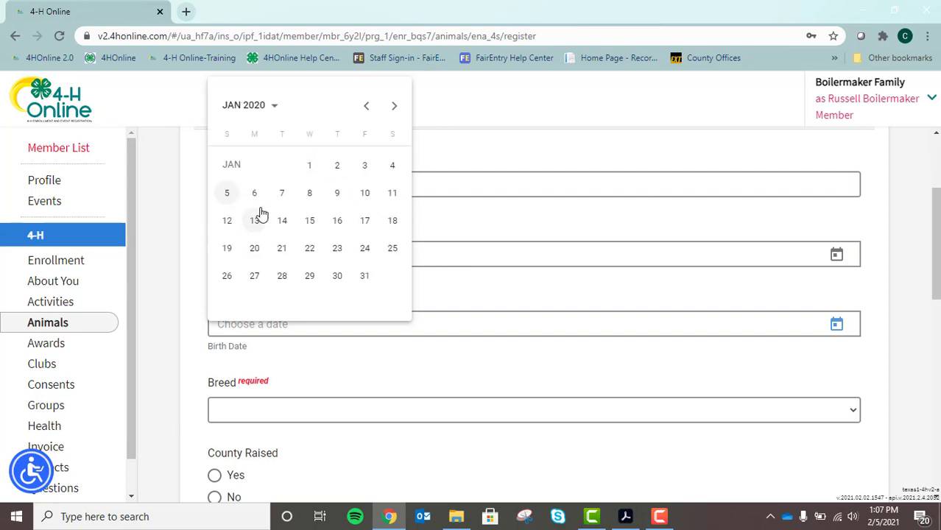
pyautogui.click(254, 193)
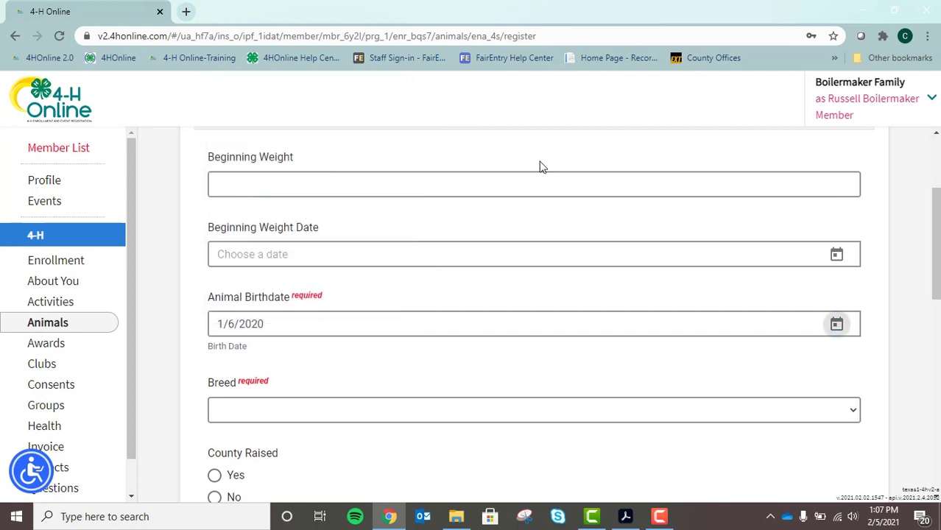
# Set the breed to Hampshire and answer Yes to County Raised and DNA Collected.
pyautogui.scroll(-1, 938, 297)
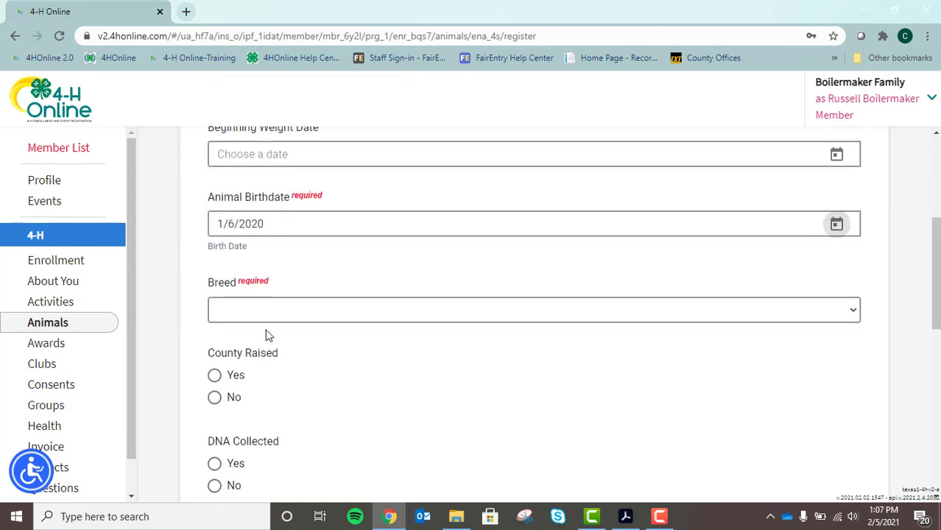
pyautogui.click(279, 313)
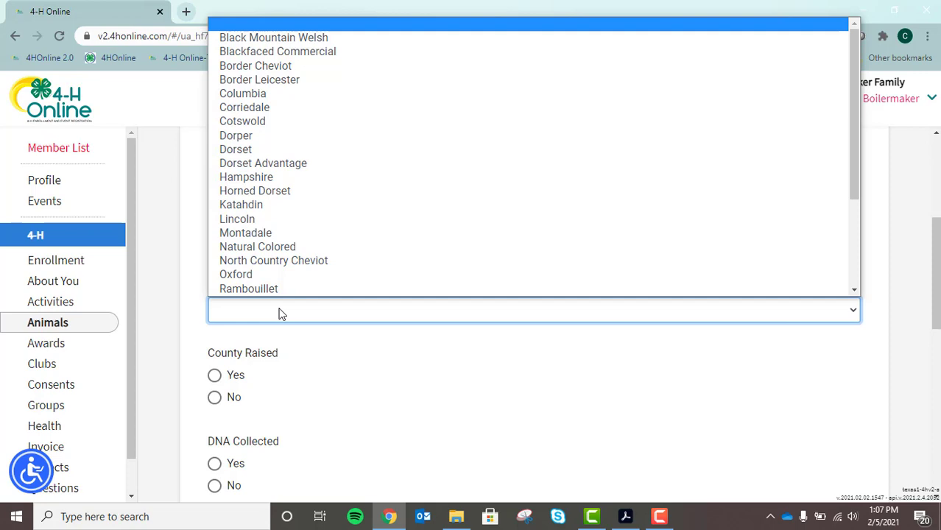
pyautogui.click(272, 178)
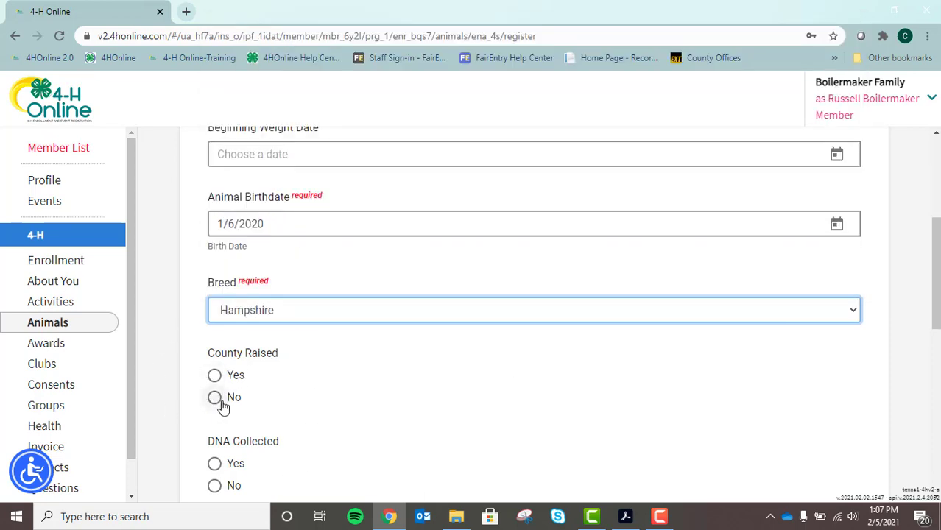
pyautogui.click(215, 377)
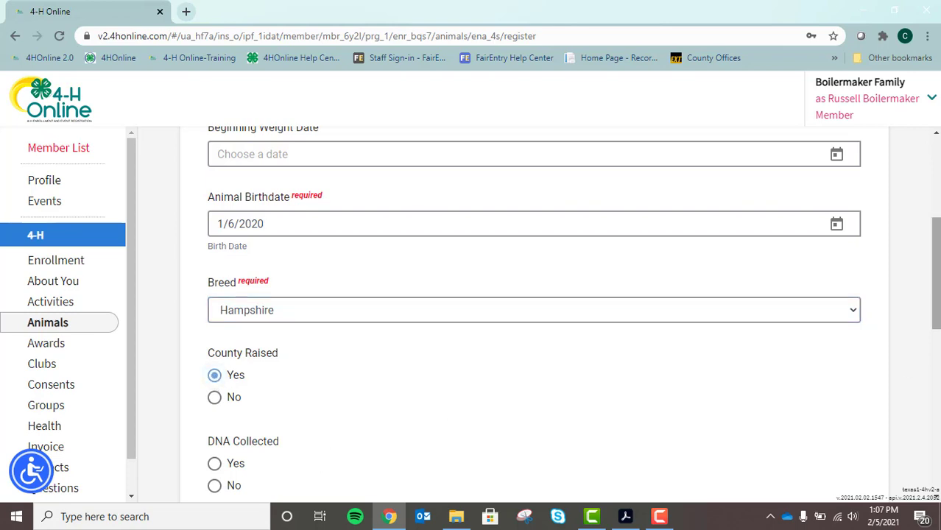
pyautogui.moveTo(939, 293); pyautogui.dragTo(938, 343)
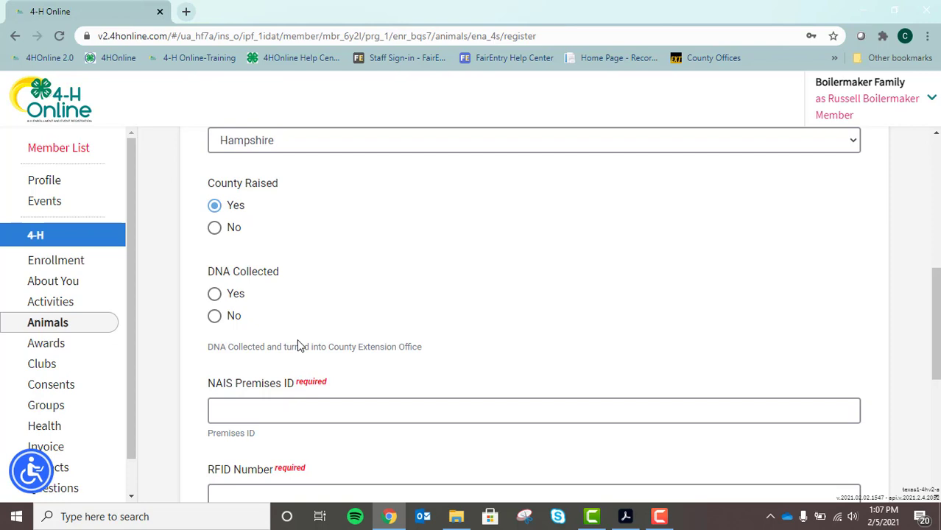
pyautogui.click(214, 294)
pyautogui.moveTo(935, 280); pyautogui.dragTo(932, 324)
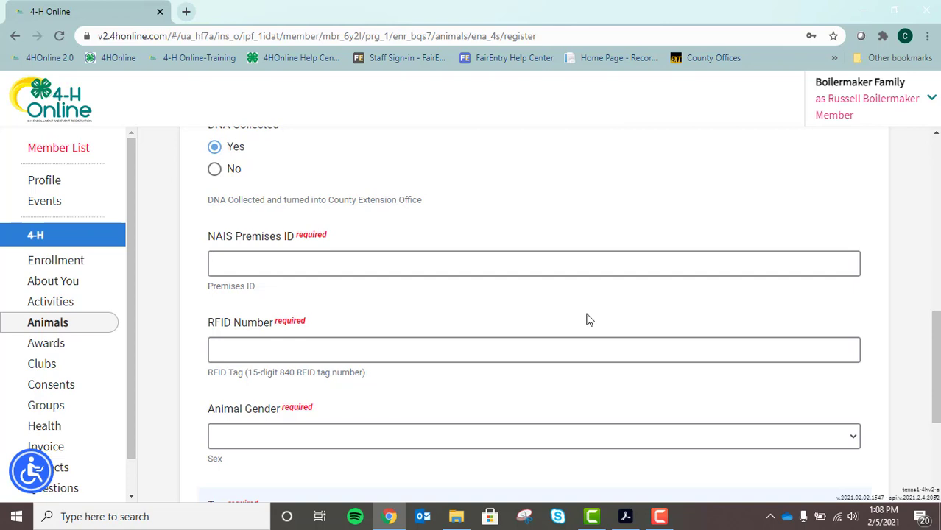
pyautogui.click(273, 257)
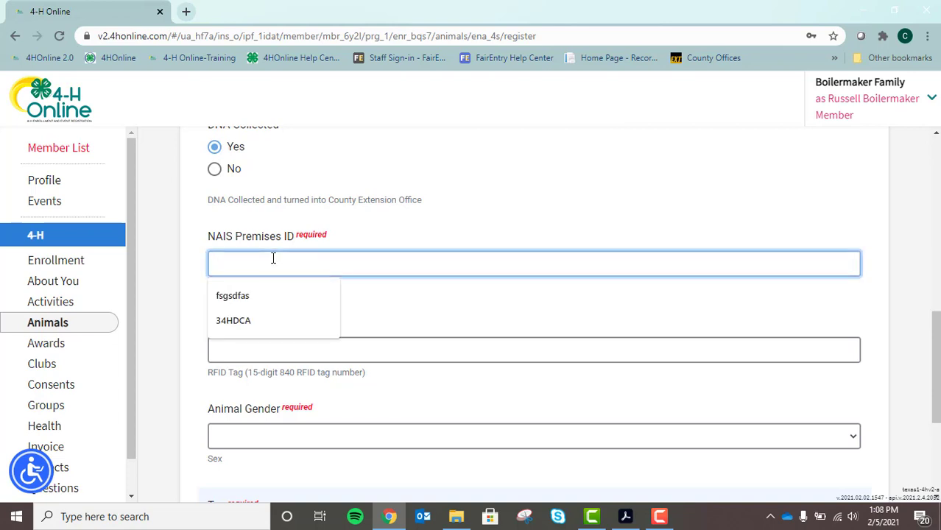
pyautogui.write('3')
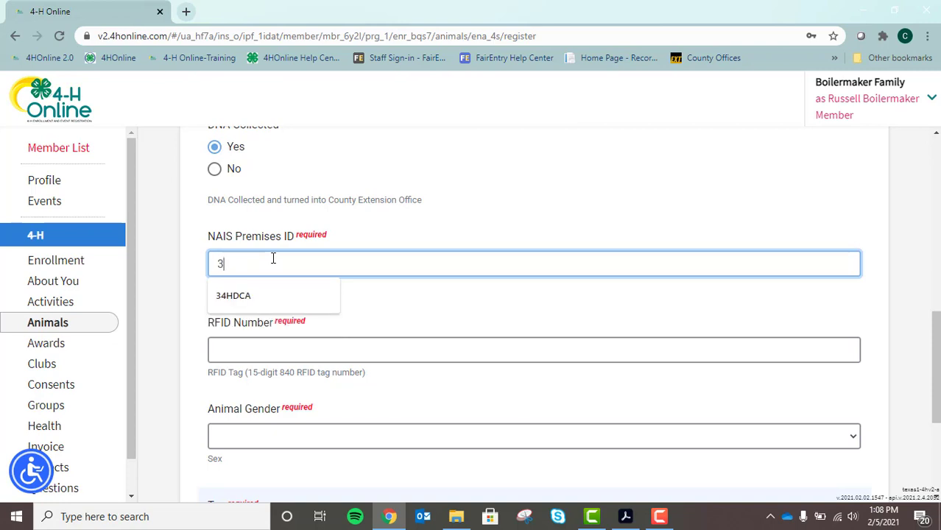
pyautogui.write('4HDCA')
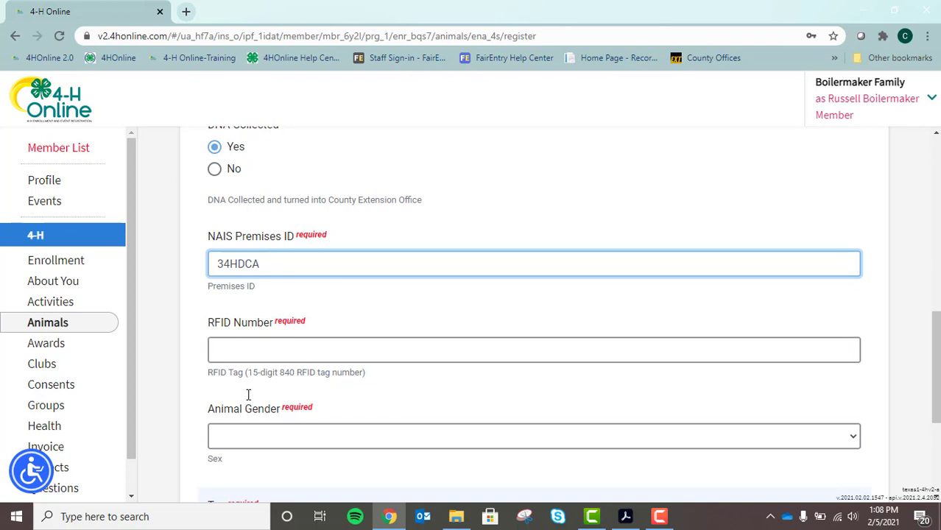
pyautogui.scroll(-2, 169, 425)
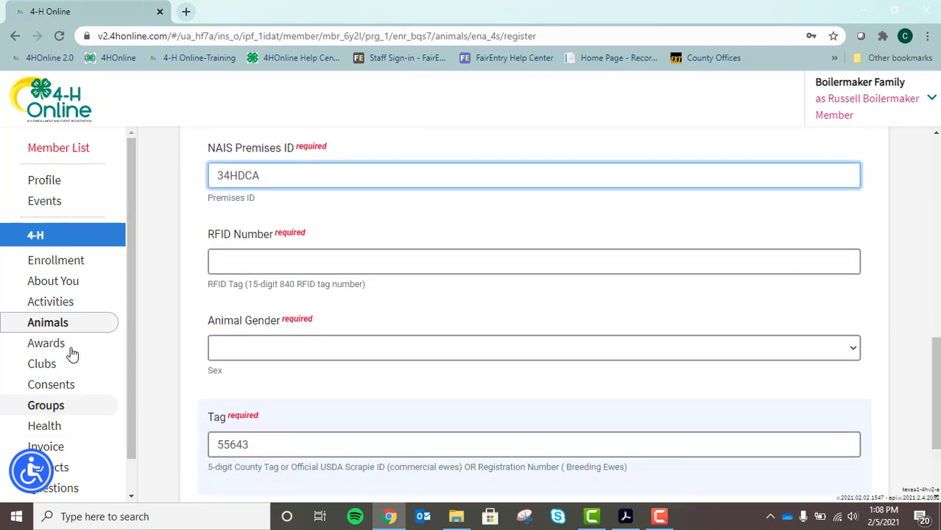
pyautogui.click(289, 267)
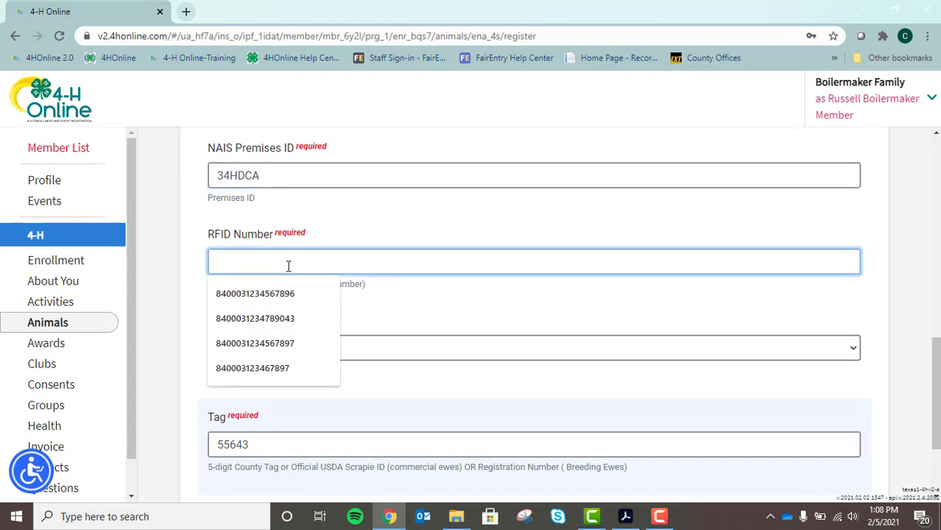
pyautogui.write('84')
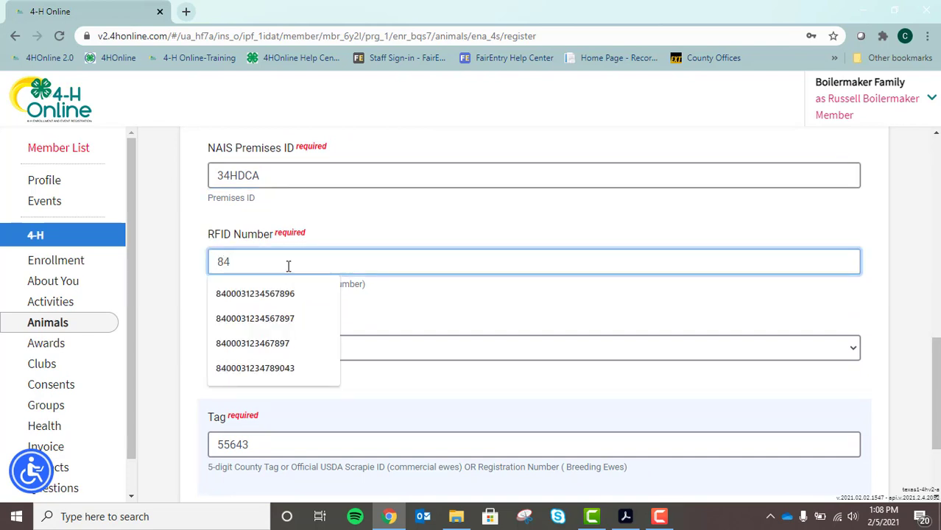
pyautogui.write('00031234566678')
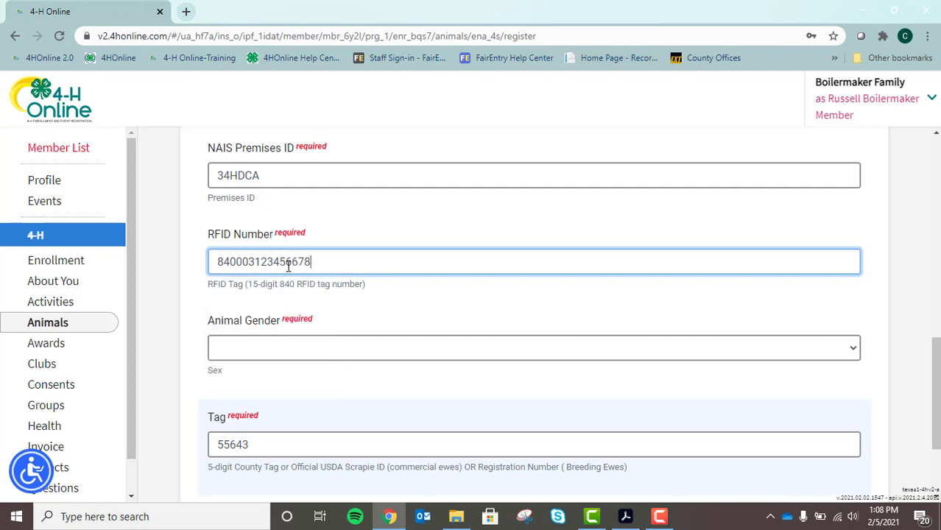
pyautogui.write('39')
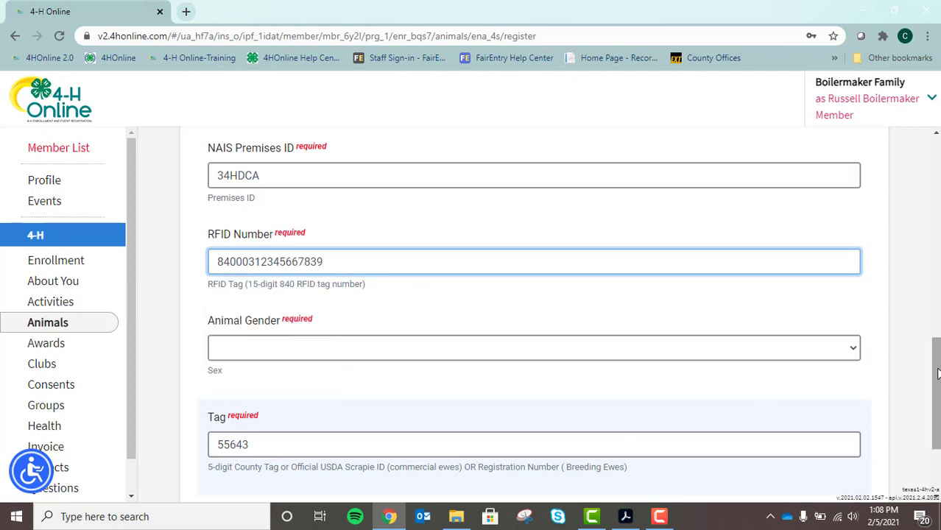
# Set Animal Gender to Female and append a trailing 0 to the RFID number.
pyautogui.click(840, 349)
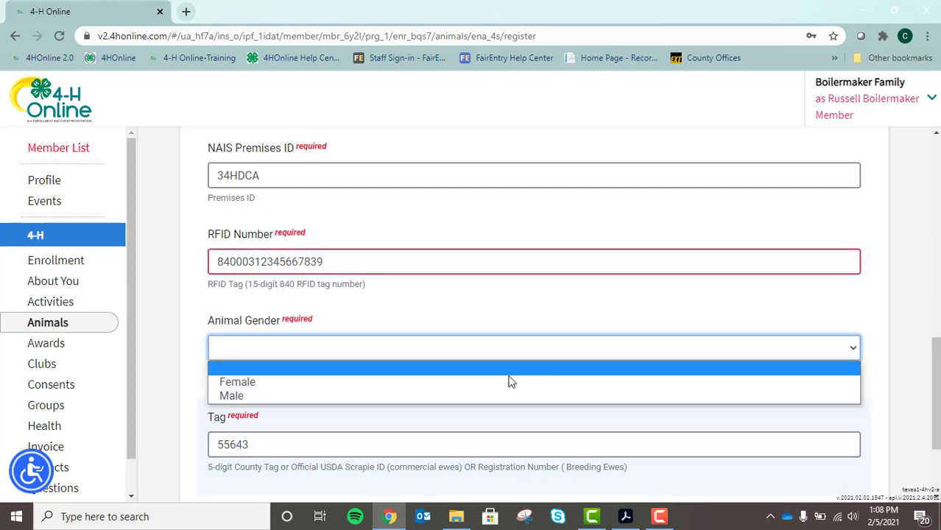
pyautogui.click(310, 381)
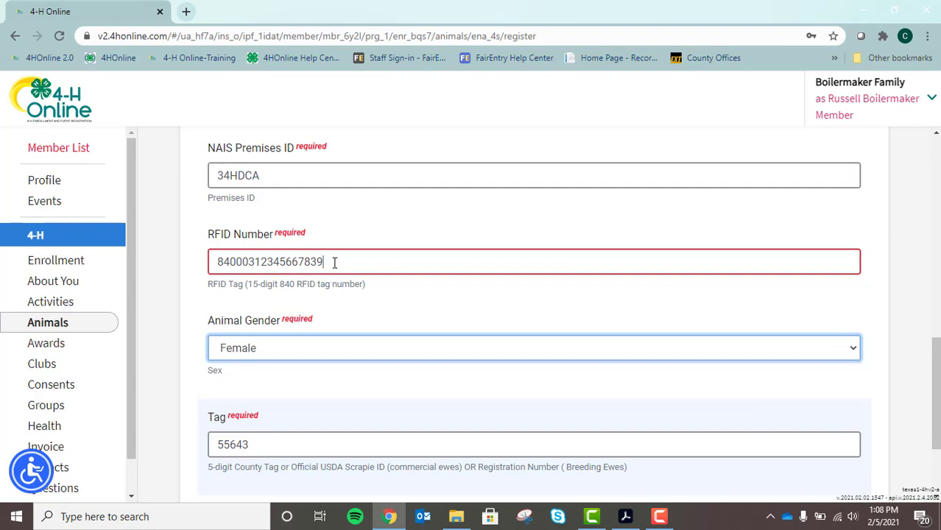
pyautogui.click(334, 262)
pyautogui.write('0')
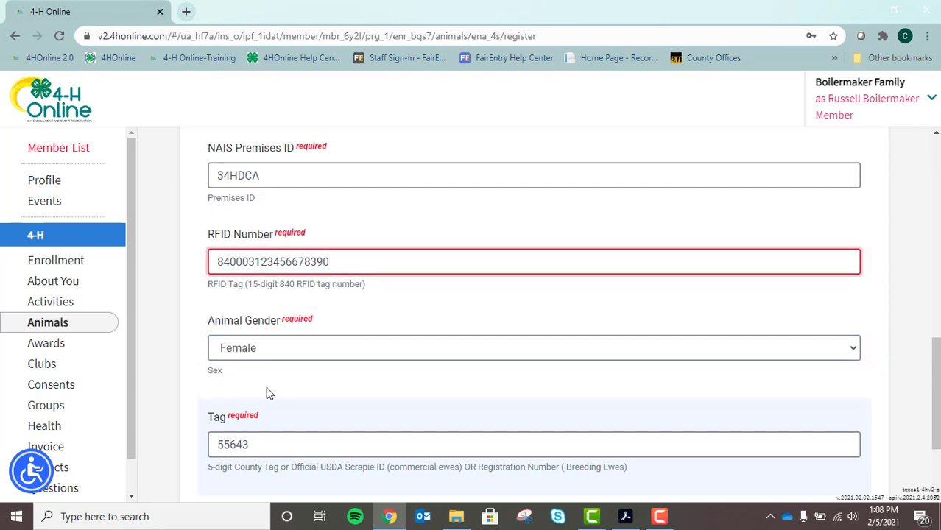
pyautogui.moveTo(936, 367); pyautogui.dragTo(934, 402)
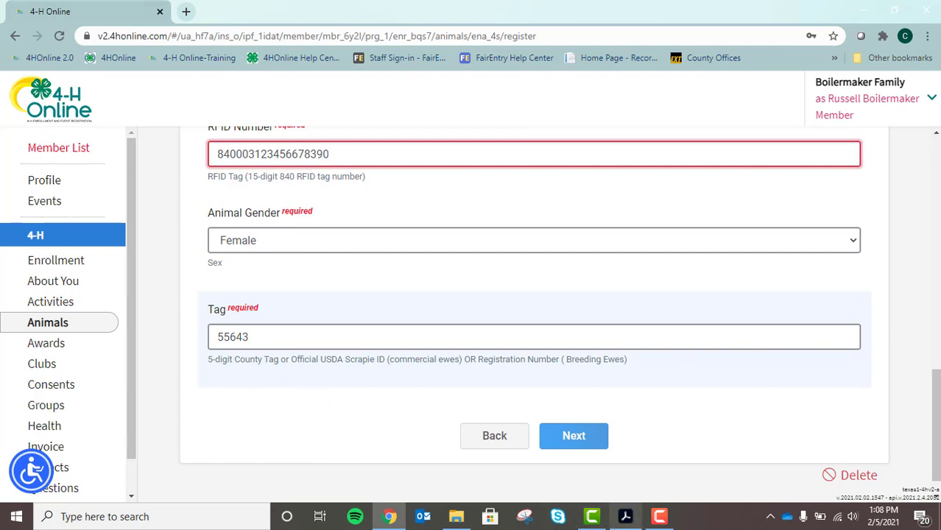
pyautogui.click(588, 437)
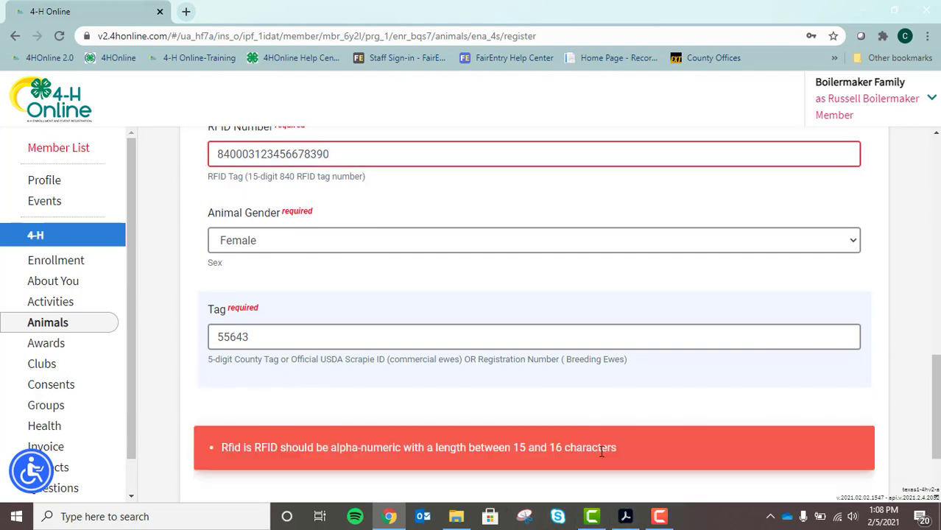
pyautogui.click(330, 156)
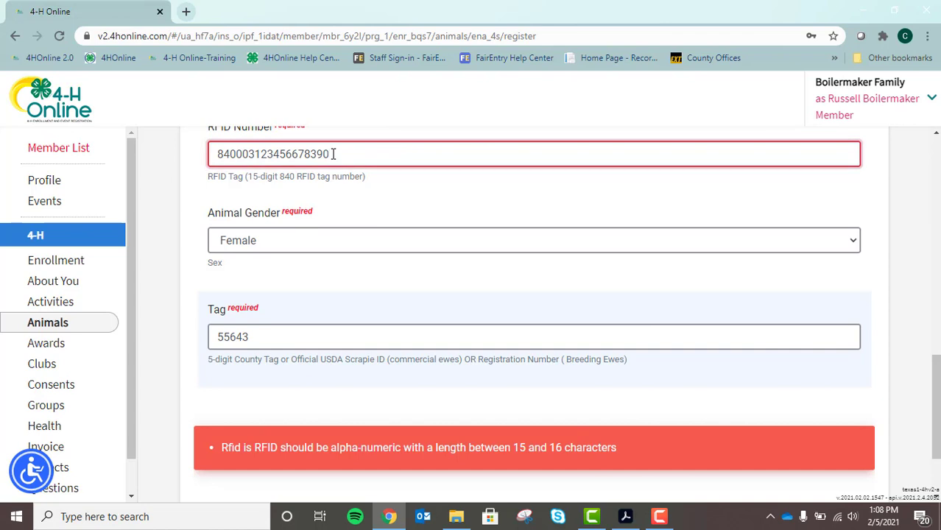
pyautogui.press('BackSpace')
pyautogui.press('BackSpace')
pyautogui.click(483, 118)
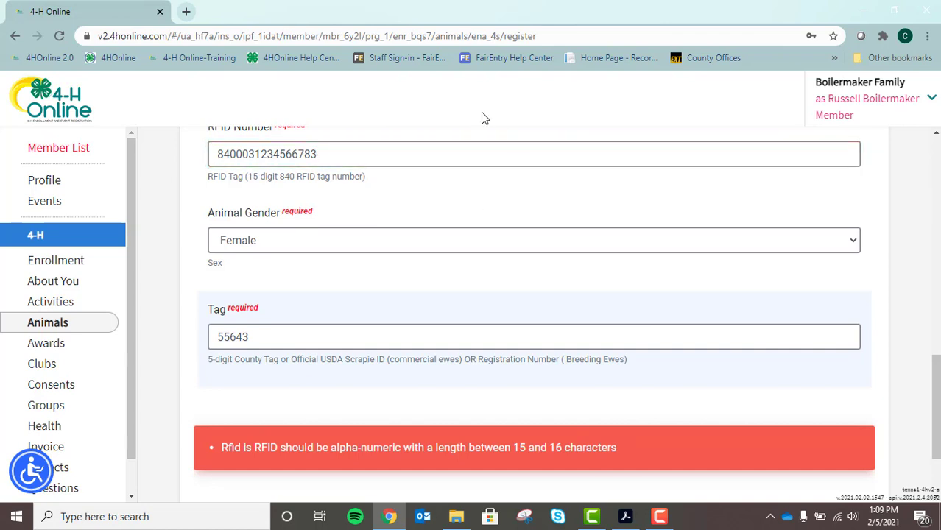
pyautogui.moveTo(936, 377); pyautogui.dragTo(936, 411)
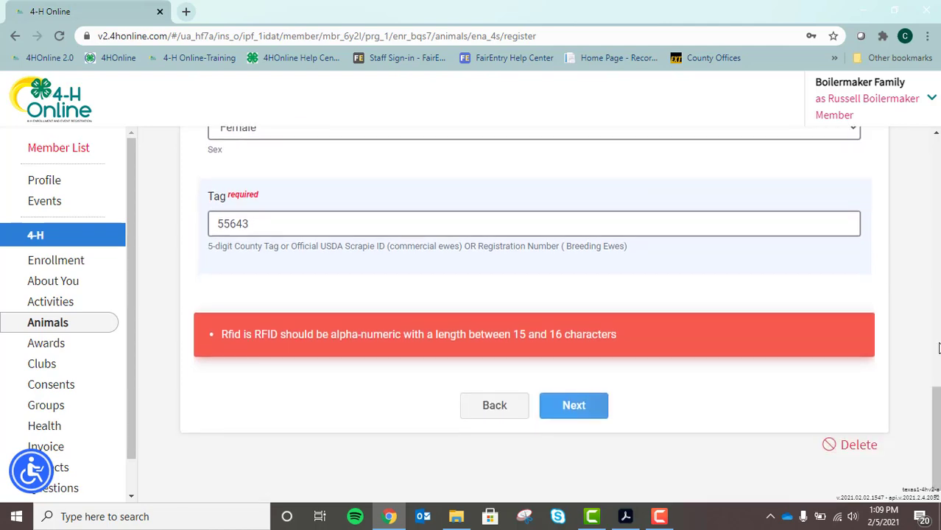
pyautogui.click(574, 415)
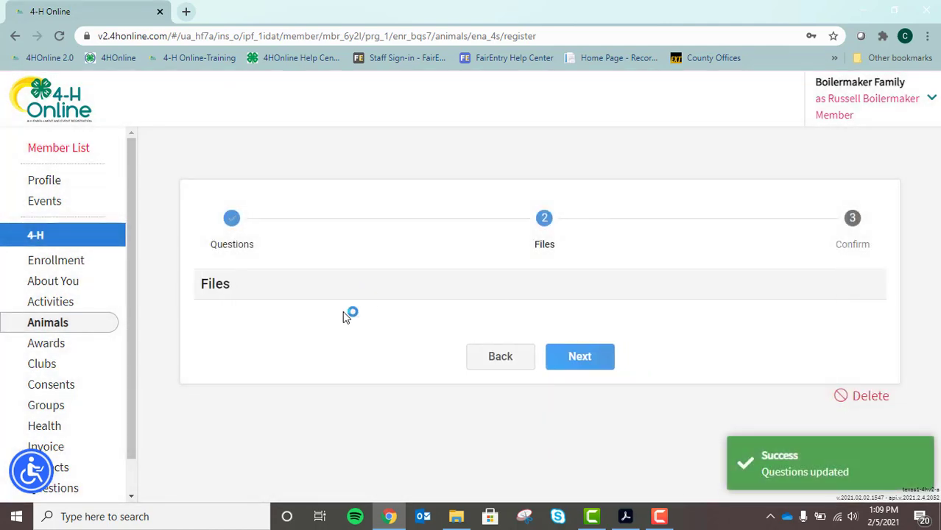
# Pass the Files step and submit the sheep 55643 registration from the Confirm summary.
pyautogui.click(581, 356)
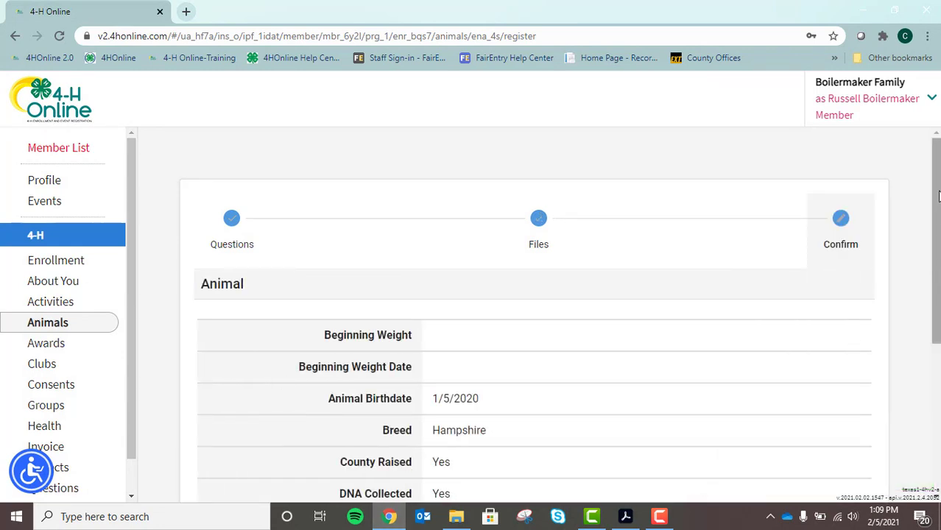
pyautogui.moveTo(938, 196); pyautogui.dragTo(937, 345)
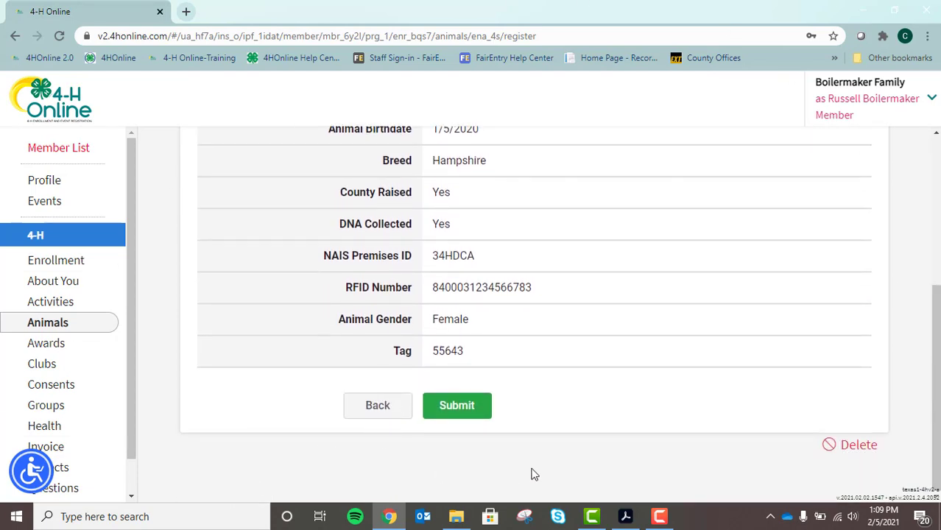
pyautogui.click(470, 411)
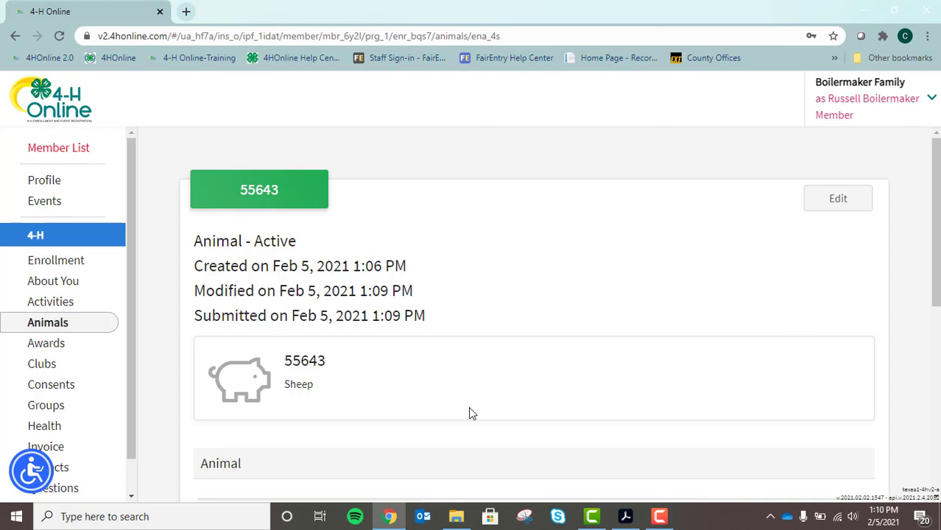
# Return to the Animals list to confirm 55643 is listed as an Active sheep.
pyautogui.click(58, 327)
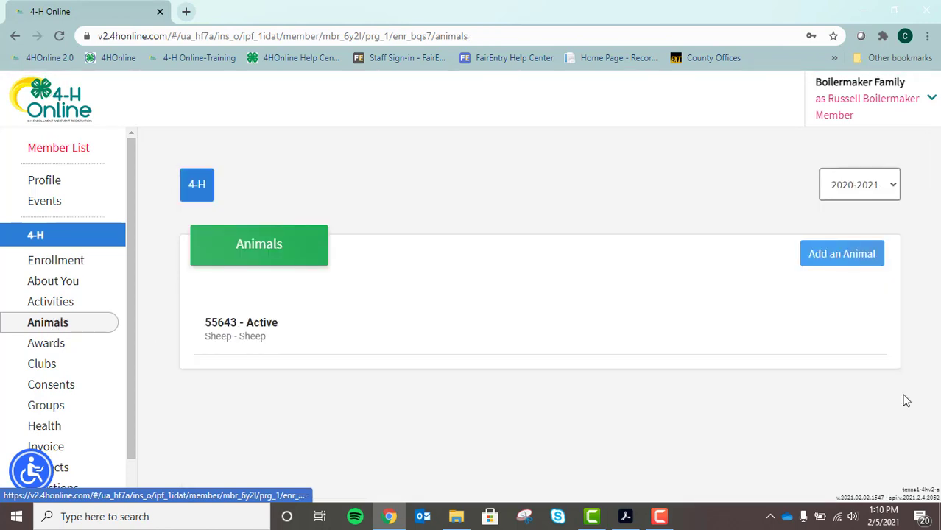